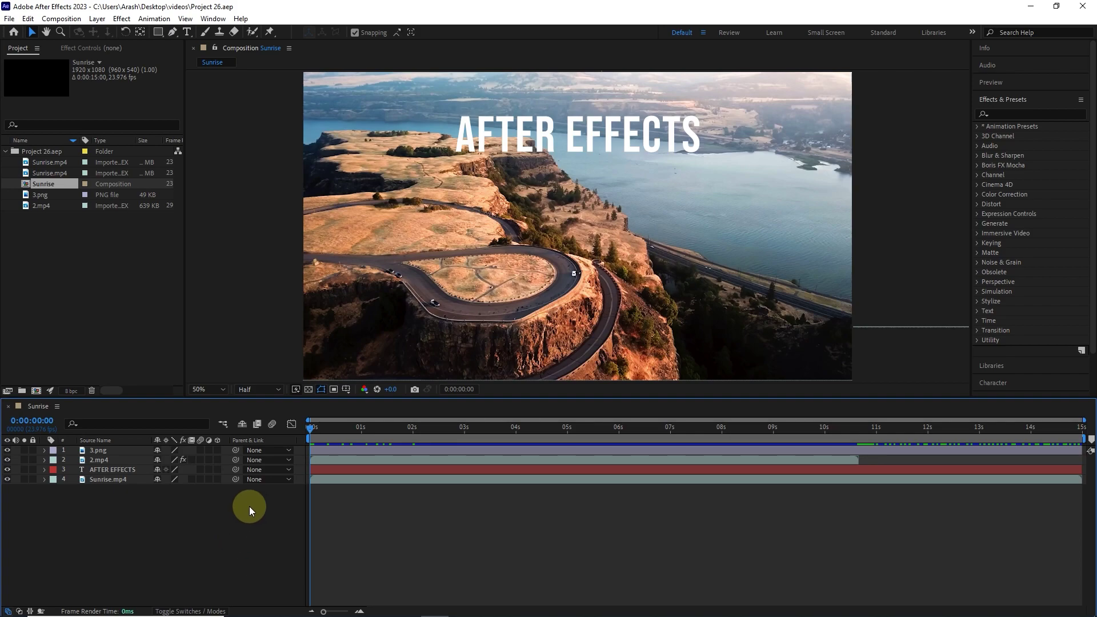
Preview the composition, then reveal the Sunrise.mp4 source file in File Explorer.
mouse_move(314, 432)
left_mouse_down()
mouse_move(465, 427)
mouse_move(383, 440)
mouse_move(294, 436)
left_mouse_up()
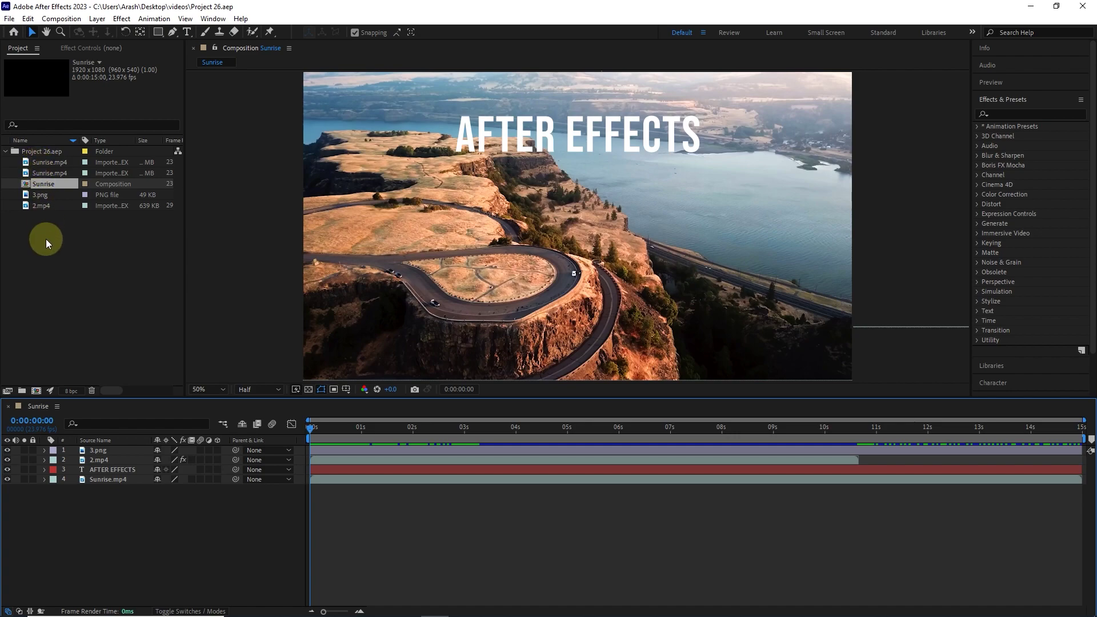
right_click(48, 164)
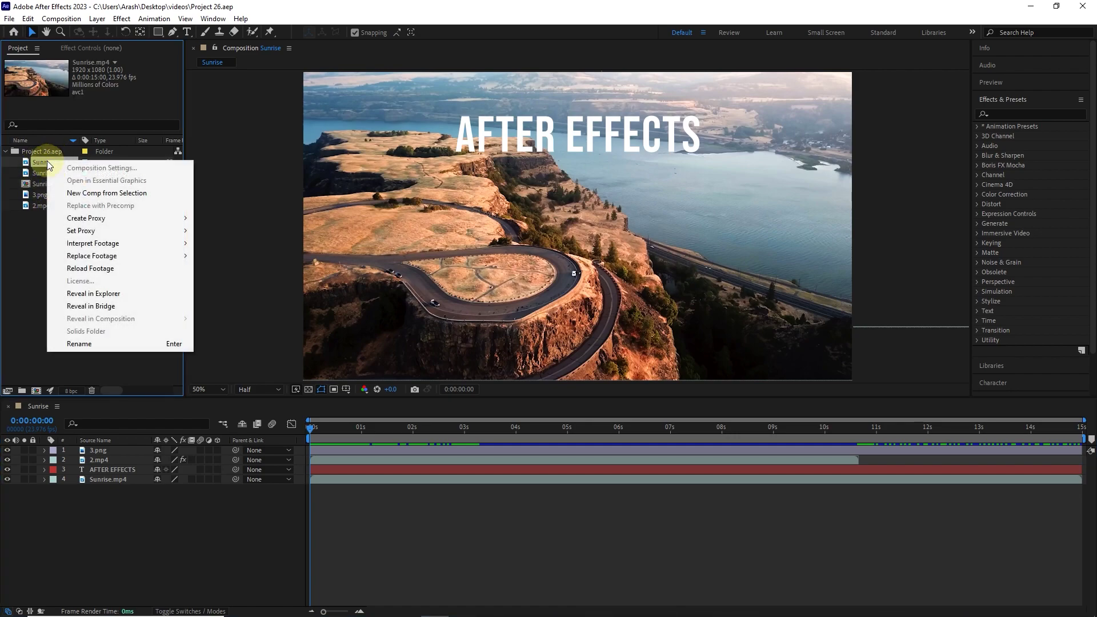
left_click(96, 293)
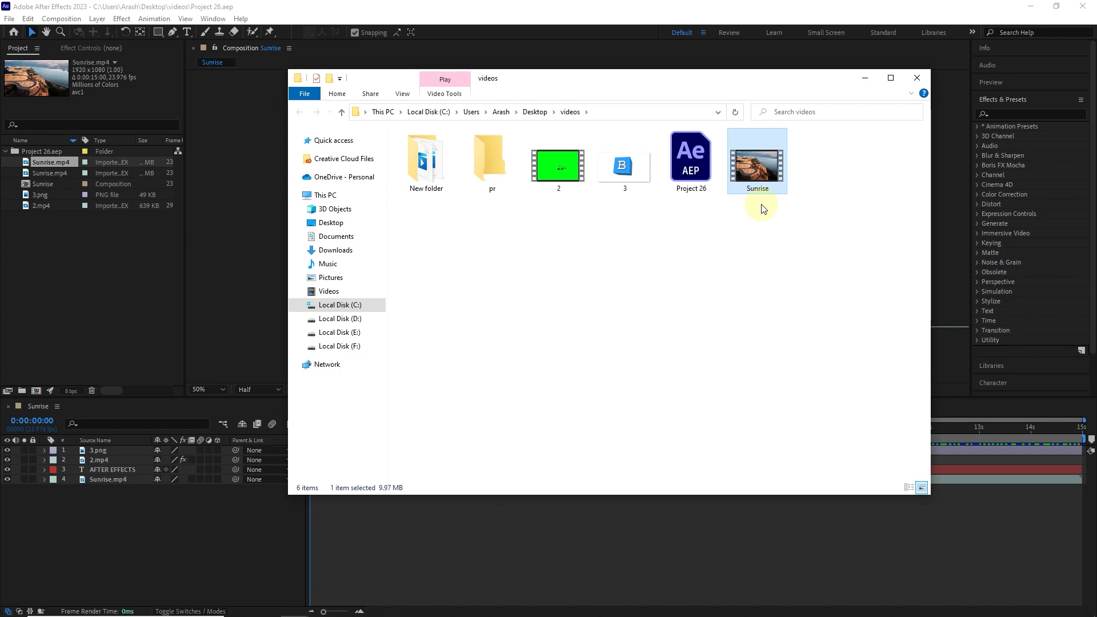
Rename the Sunrise video file to Sunrise A and return to After Effects.
left_click(768, 189)
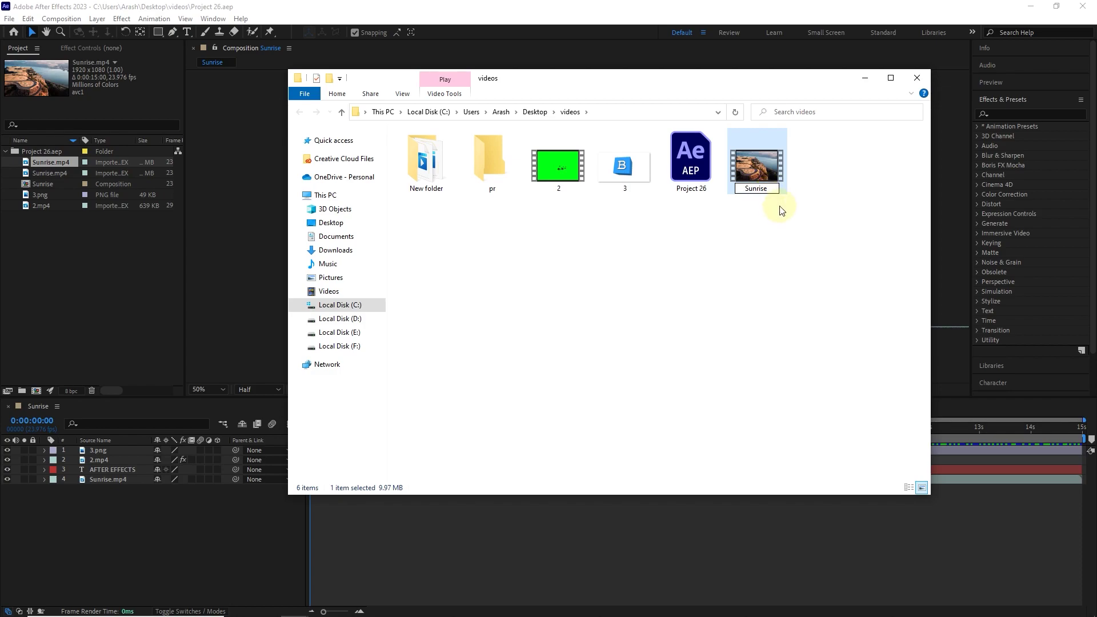
type("A")
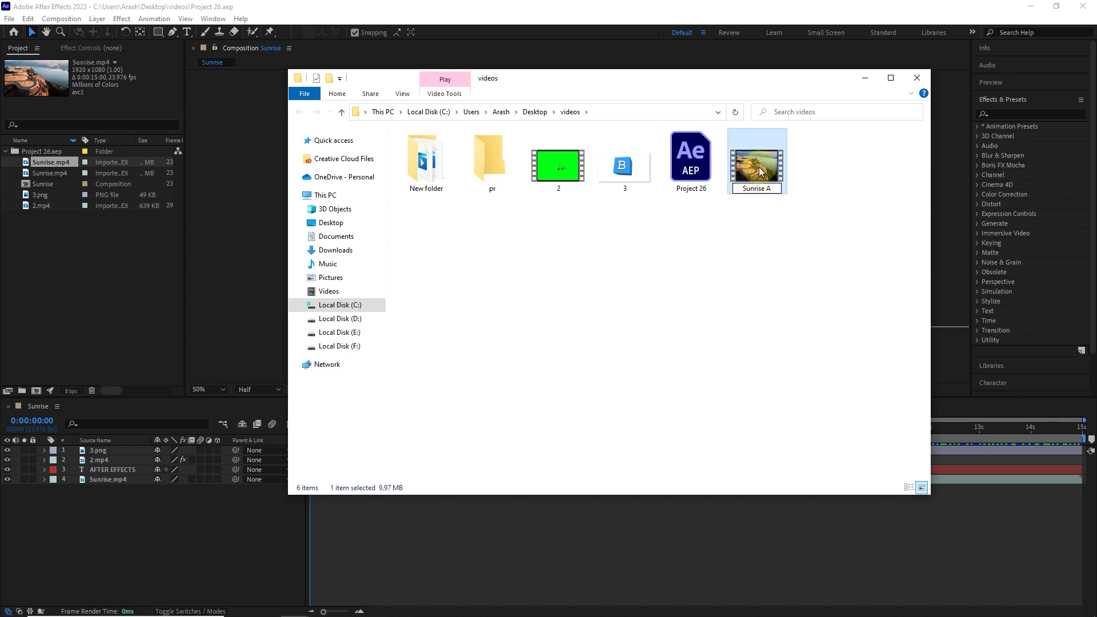
left_click(672, 247)
left_click(72, 252)
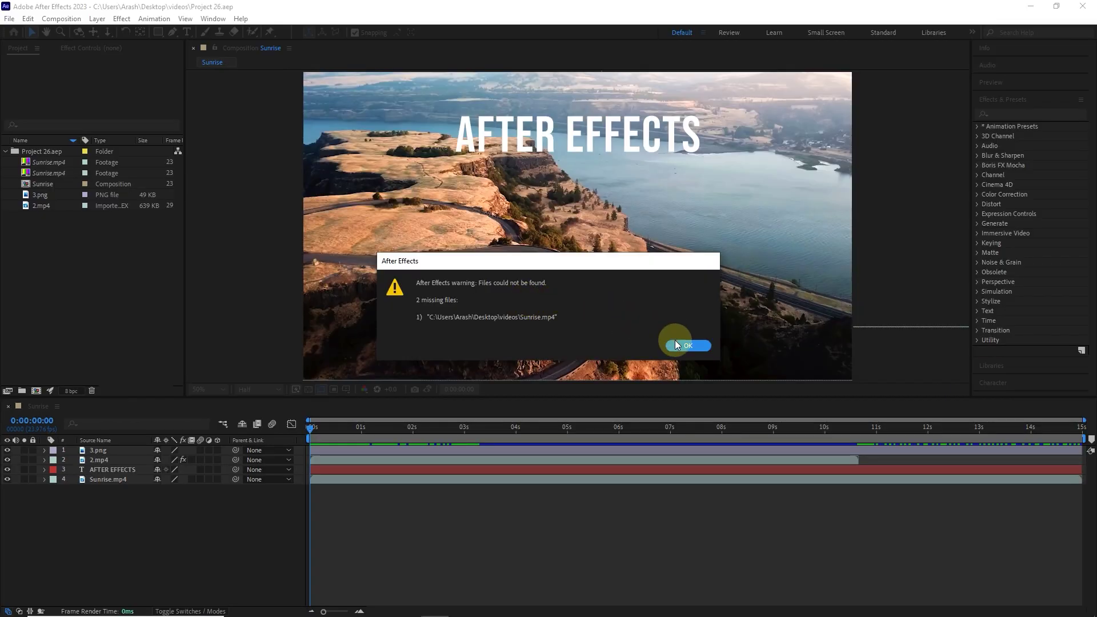
Dismiss the missing-files warning and select the Sunrise.mp4 layer, now a colour-bar placeholder.
left_click(676, 345)
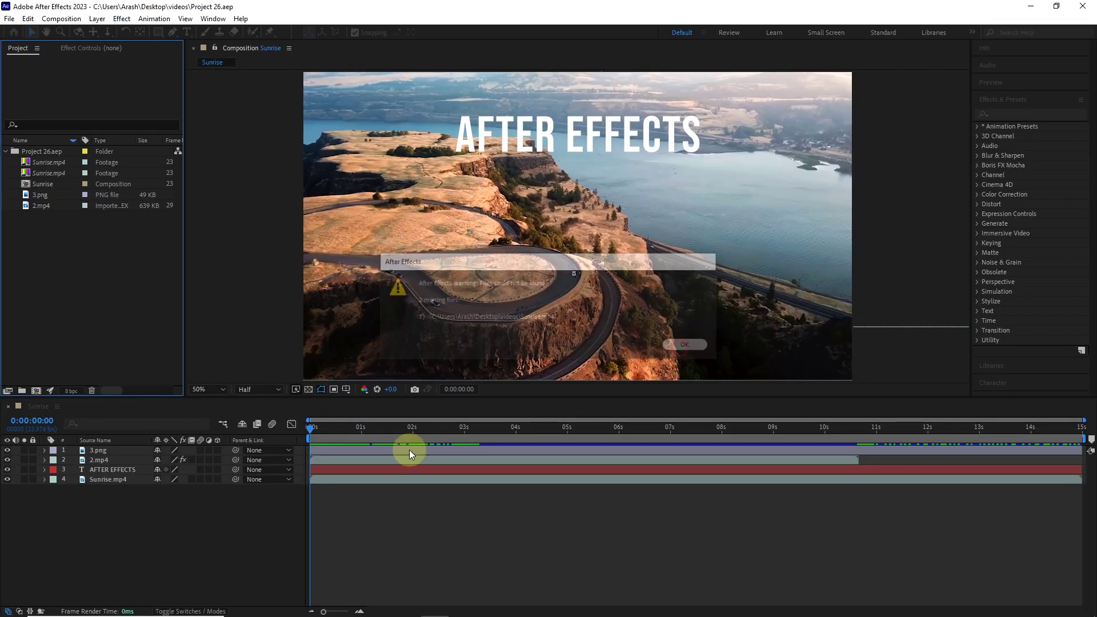
left_click(141, 480)
left_click(367, 359)
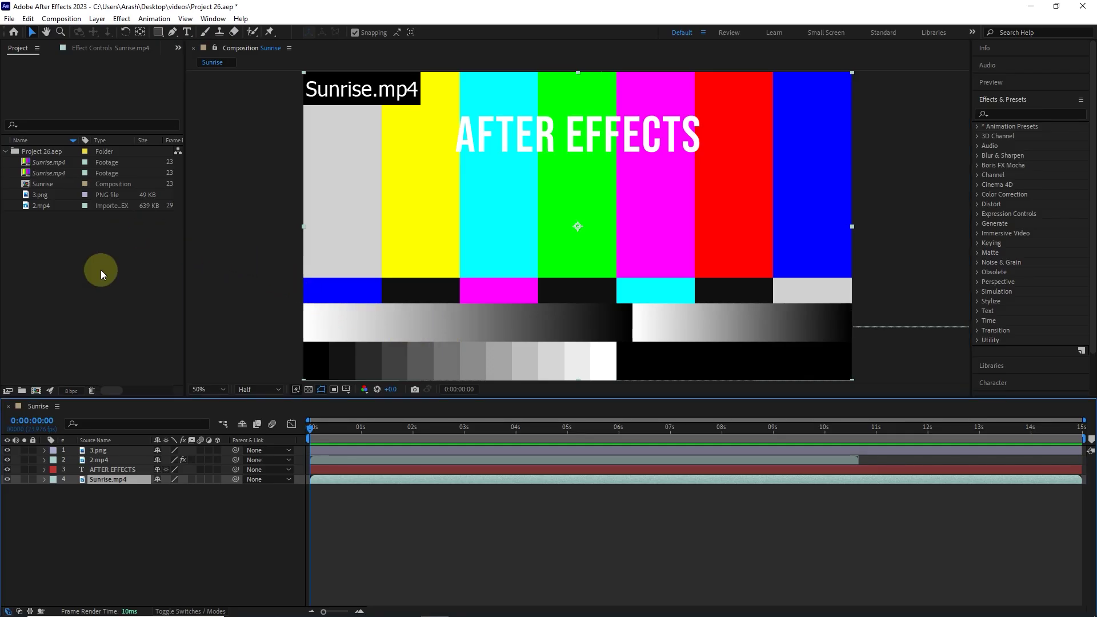
Rename the Sunrise A clip in the videos folder back to Sunrise, then return to After Effects.
mouse_move(295, 606)
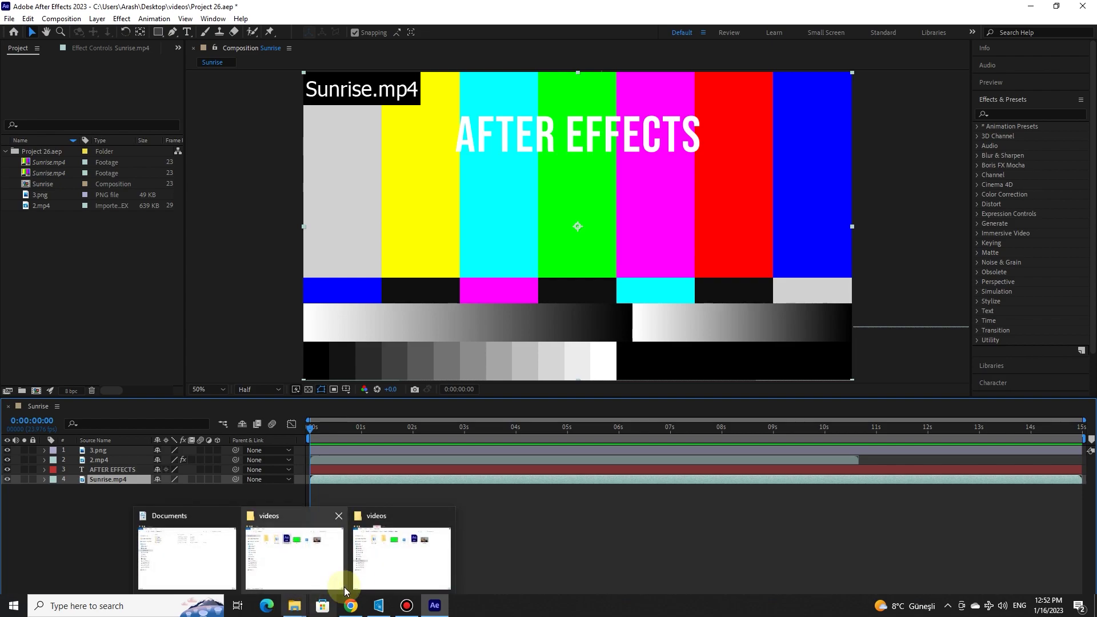
left_click(389, 558)
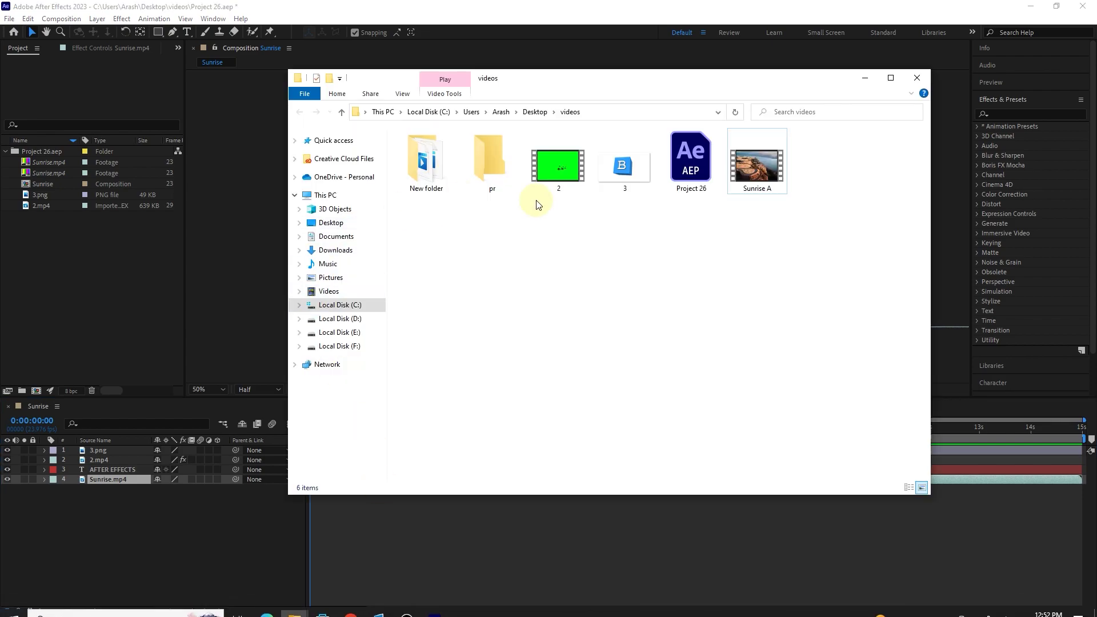
left_click(765, 189)
left_click(766, 190)
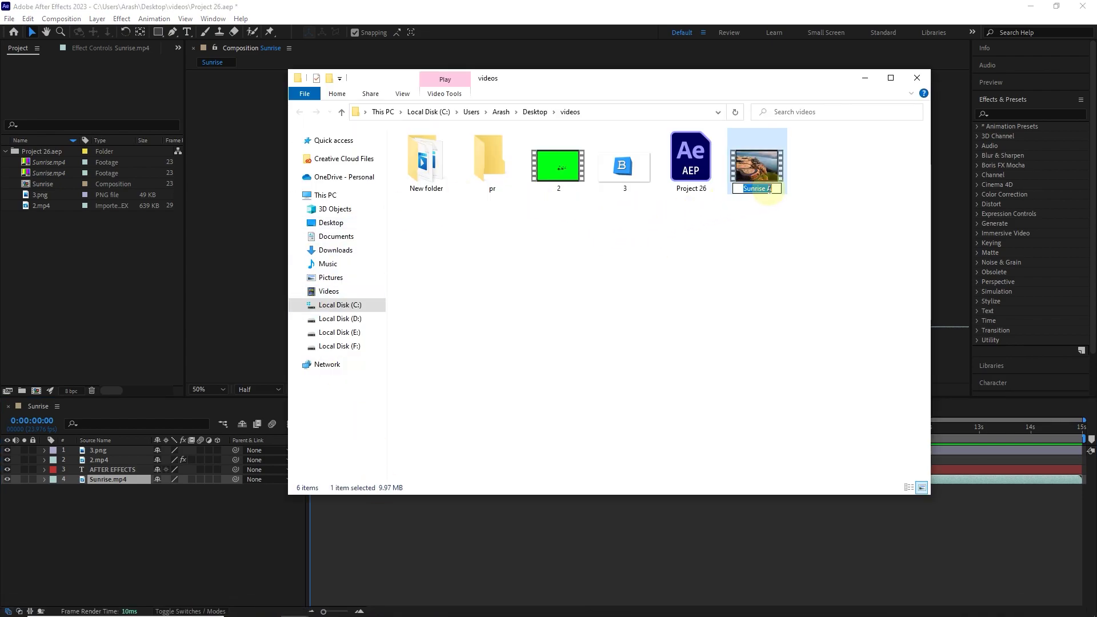
type("Sunrise")
left_click(744, 239)
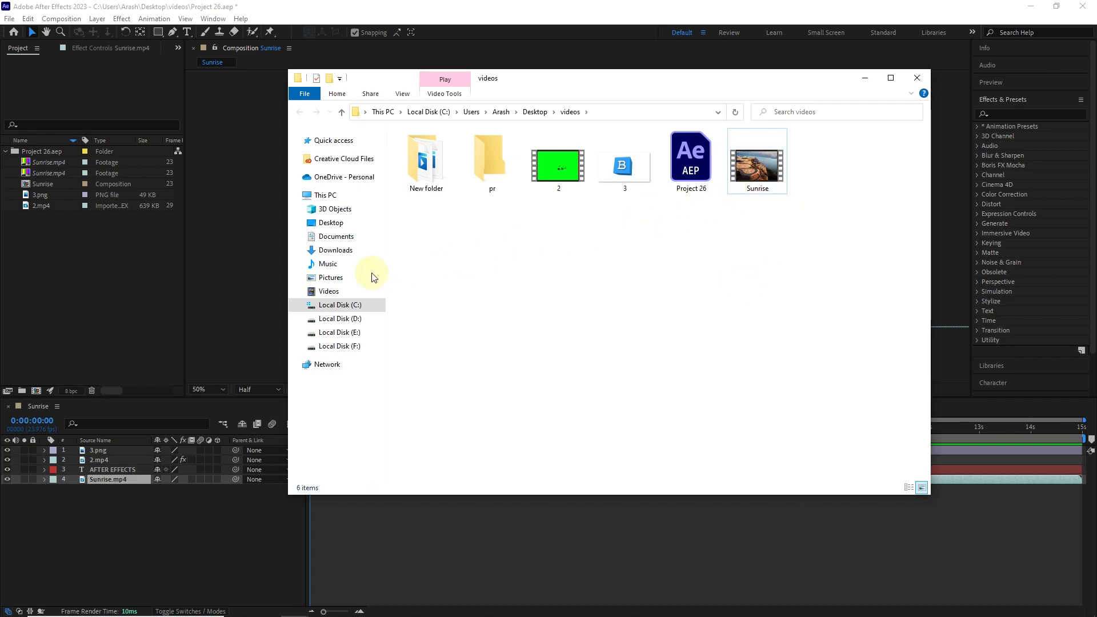
left_click(105, 260)
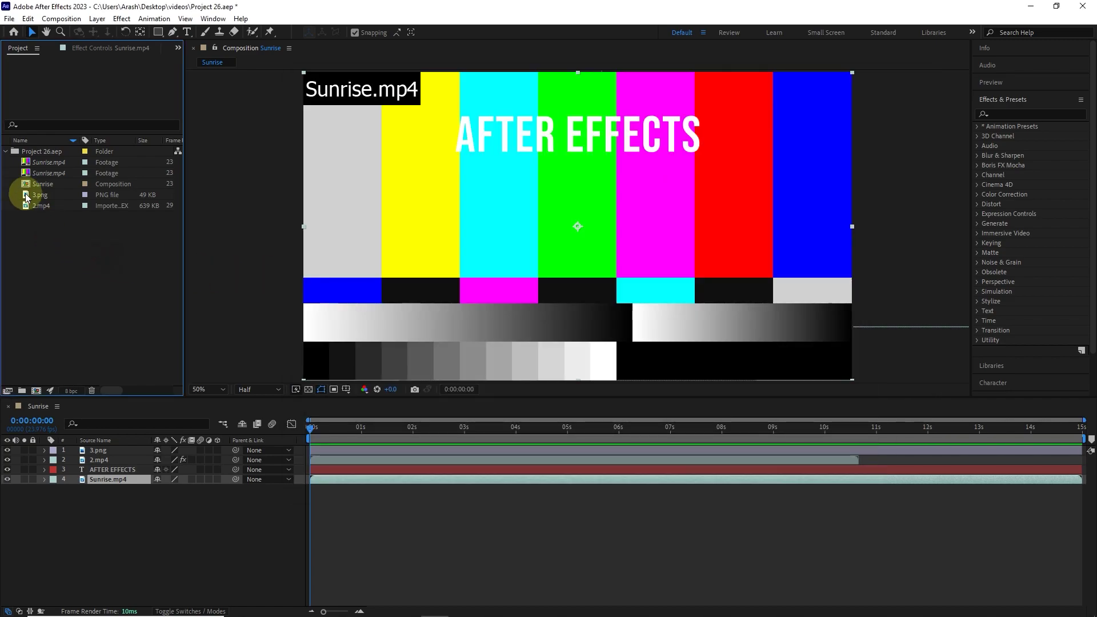
Reload the missing Sunrise.mp4 footage from its source file and scrub to check the landscape returns.
right_click(50, 163)
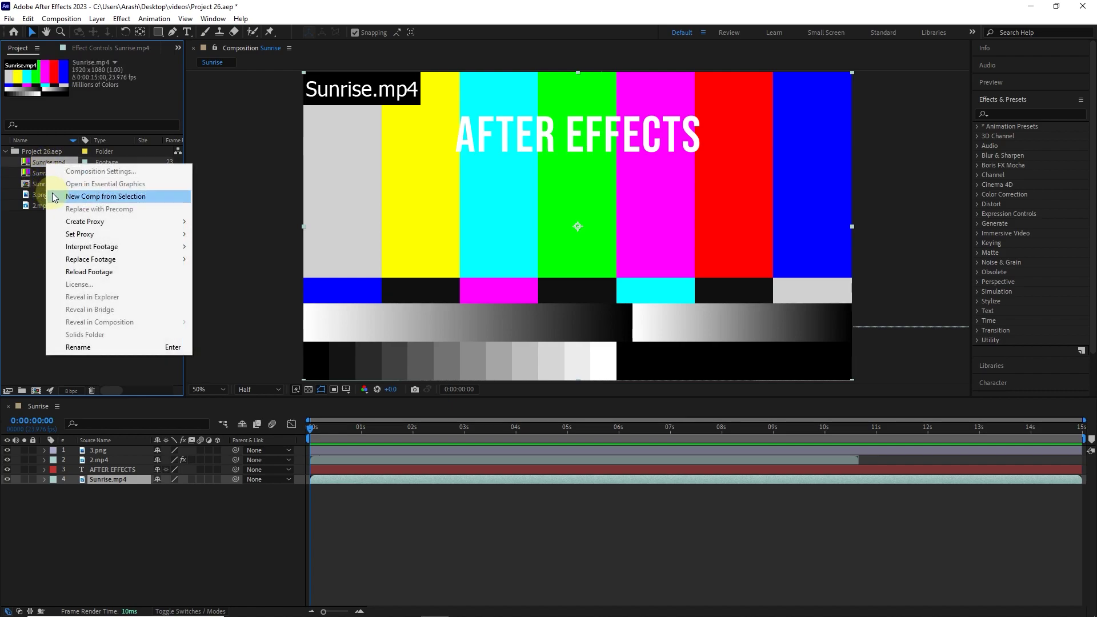
left_click(100, 272)
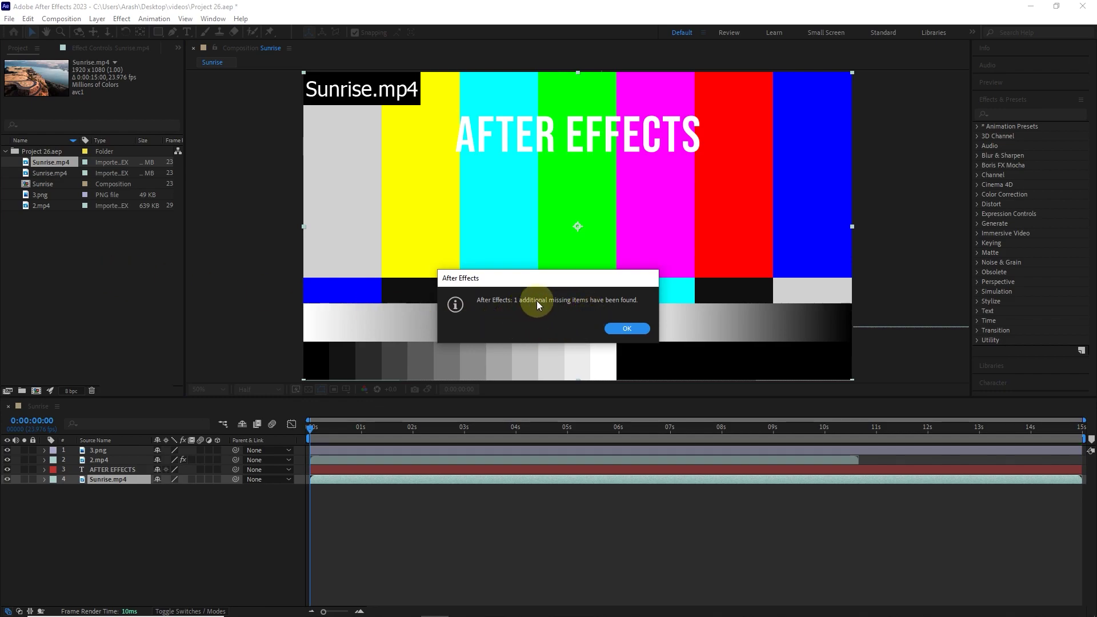
left_click(630, 329)
left_click_drag(352, 423, 320, 408)
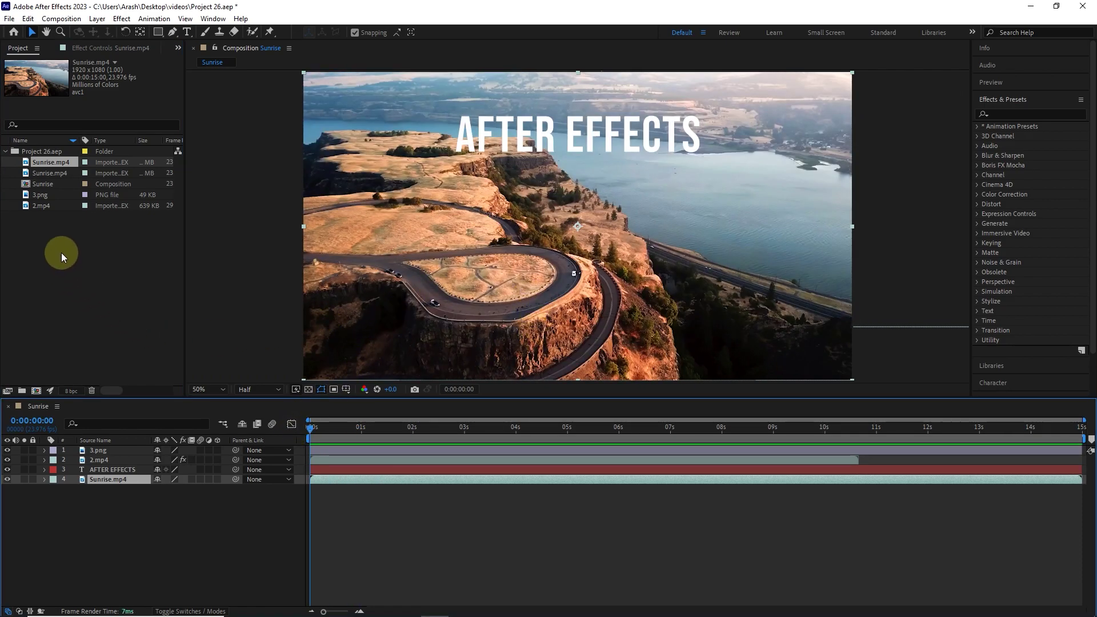
Rename the Sunrise.mp4 project item to Sunri by deleting the end of its name.
right_click(42, 163)
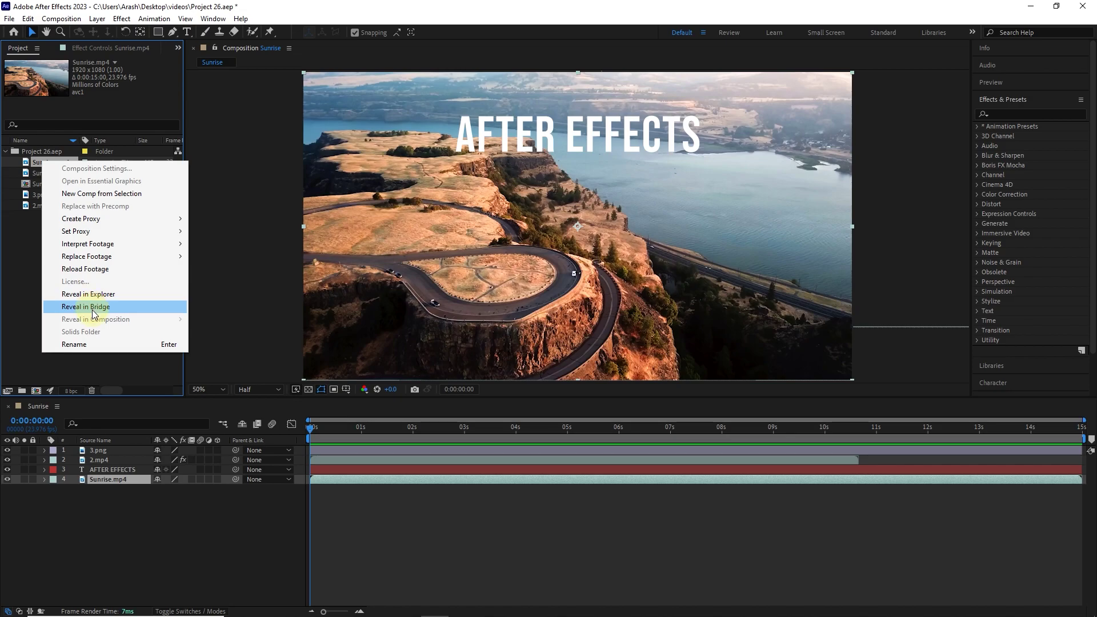
left_click(74, 345)
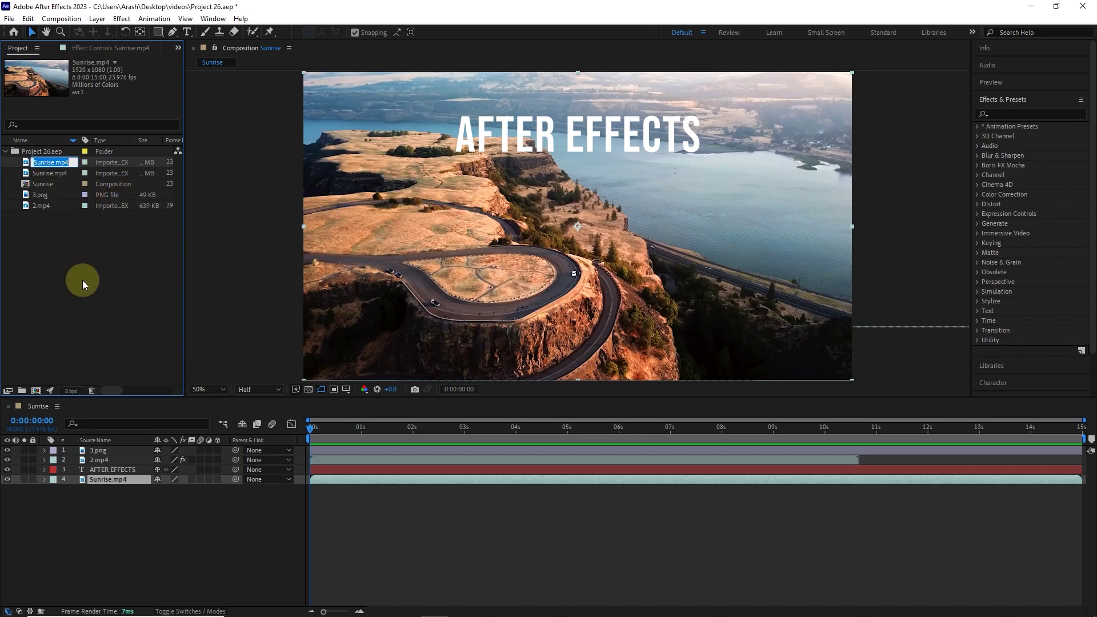
left_click_drag(55, 162, 80, 164)
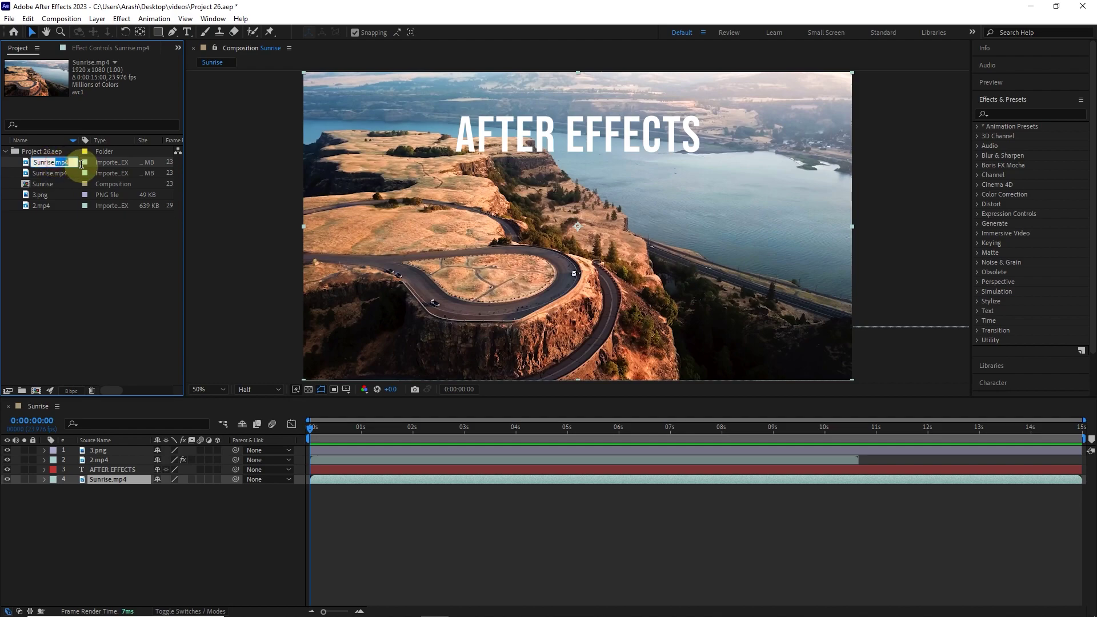
key("BackSpace")
key("BackSpace")
key("BackSpace")
key("BackSpace")
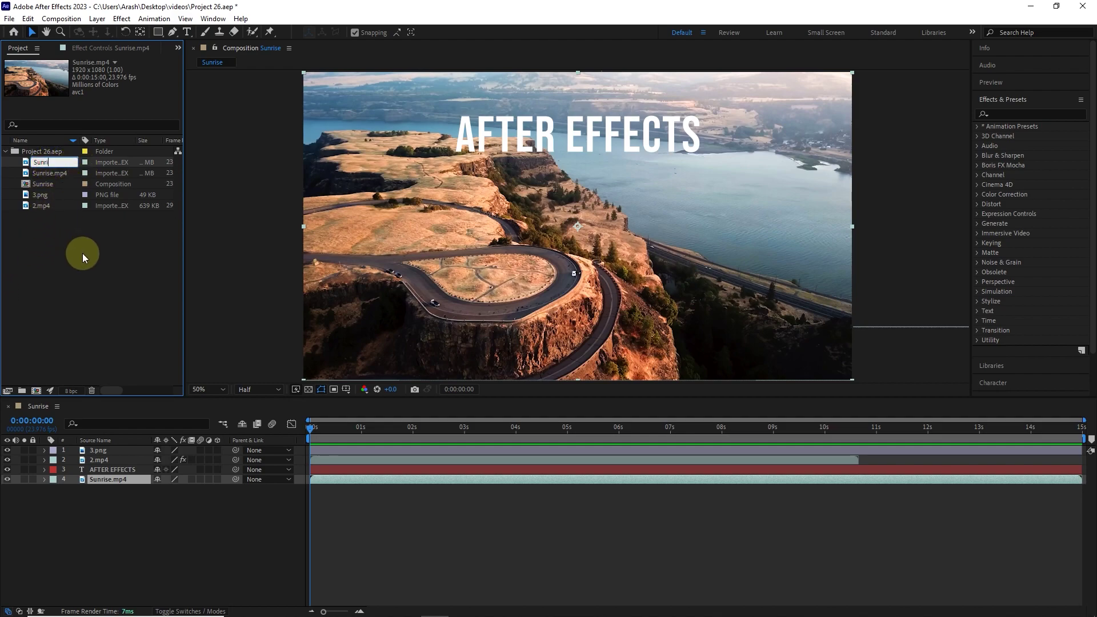
left_click(82, 252)
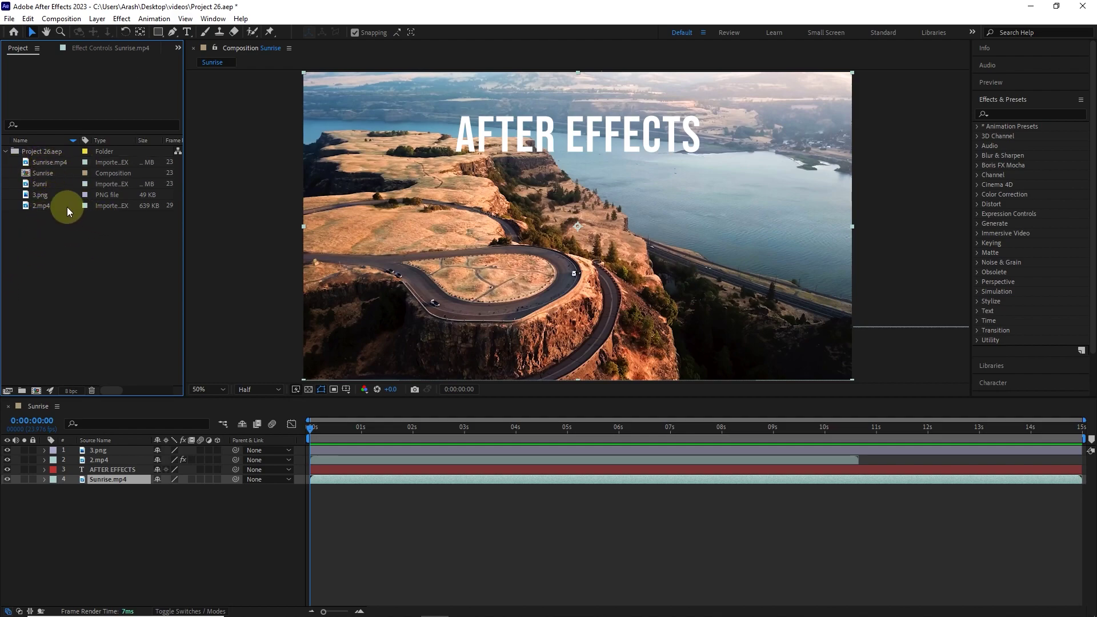
right_click(43, 186)
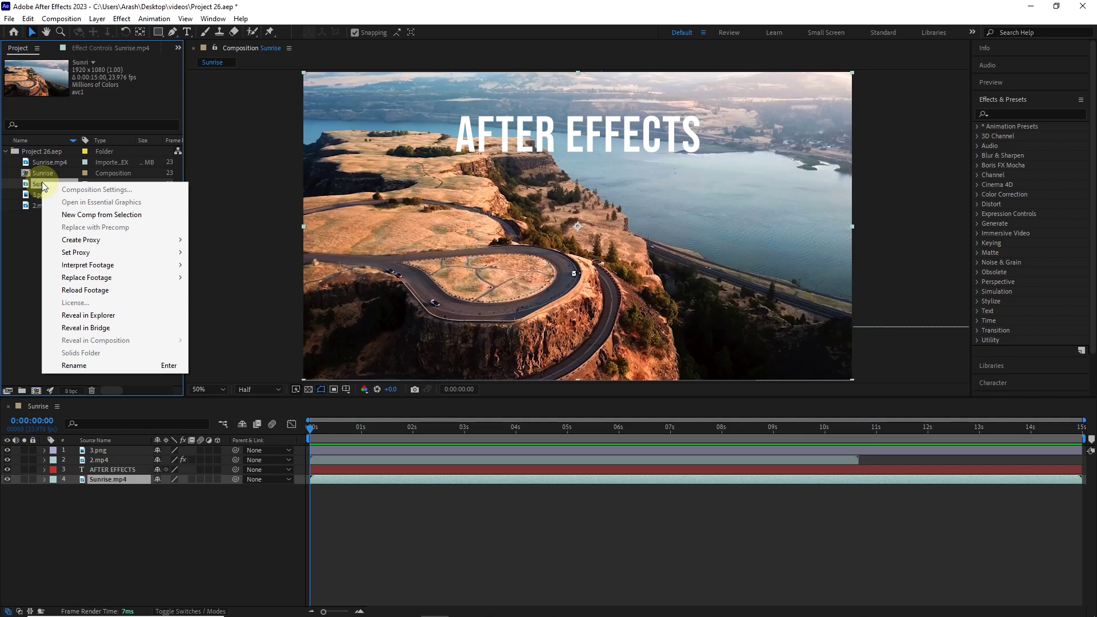
Reveal the footage in Explorer and move files 2, 3 and Sunrise into the pr folder.
left_click(110, 315)
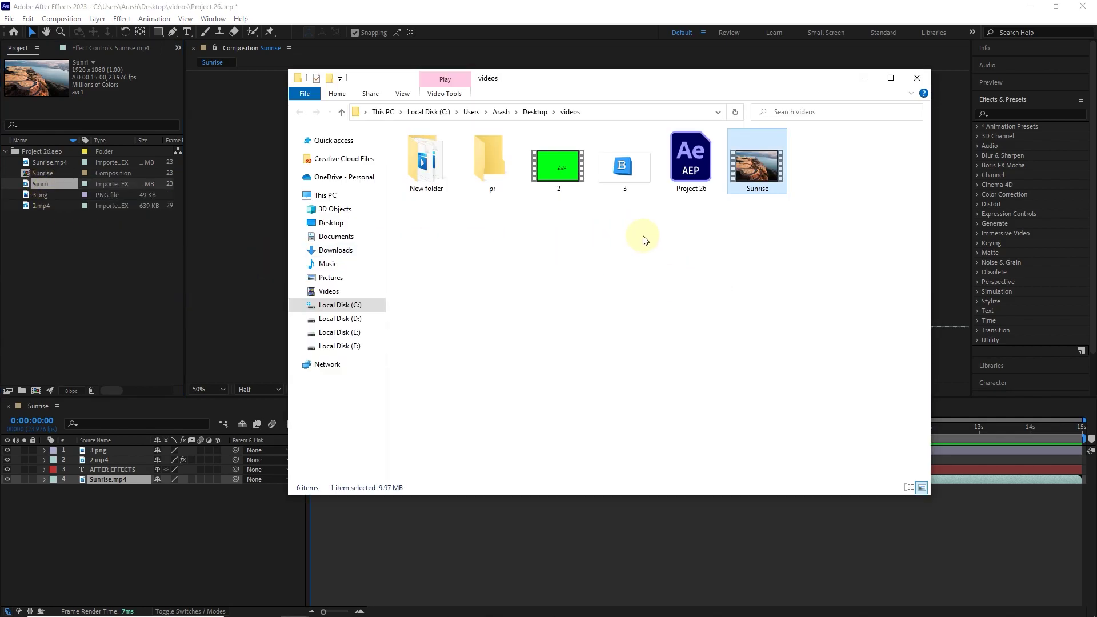
left_click(638, 177, "ctrl")
left_click(547, 171, "ctrl")
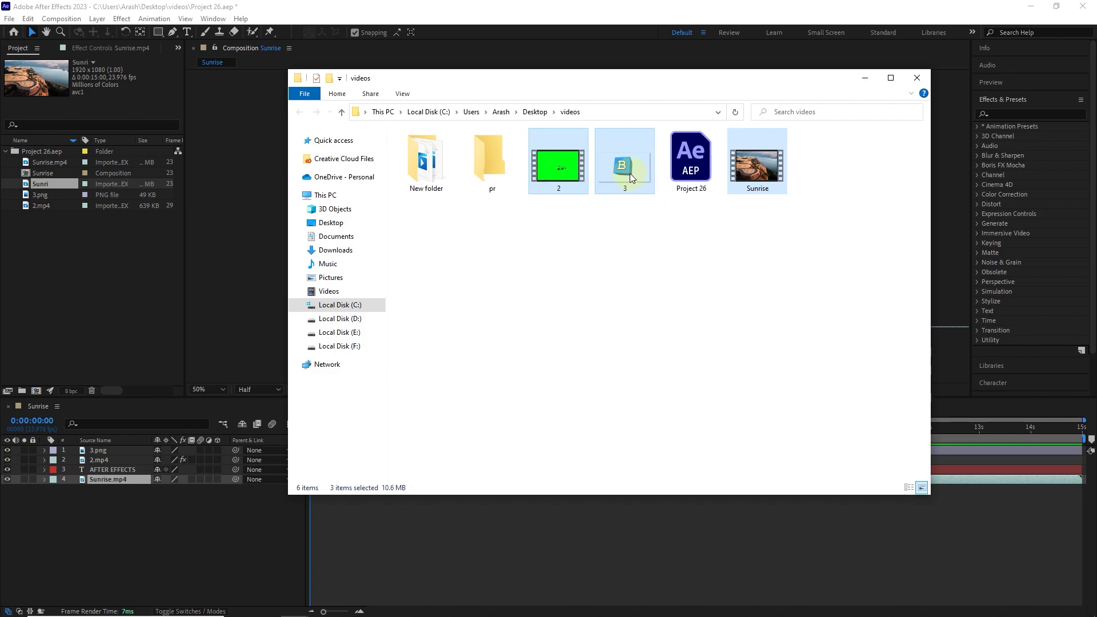
left_click_drag(485, 165, 486, 164)
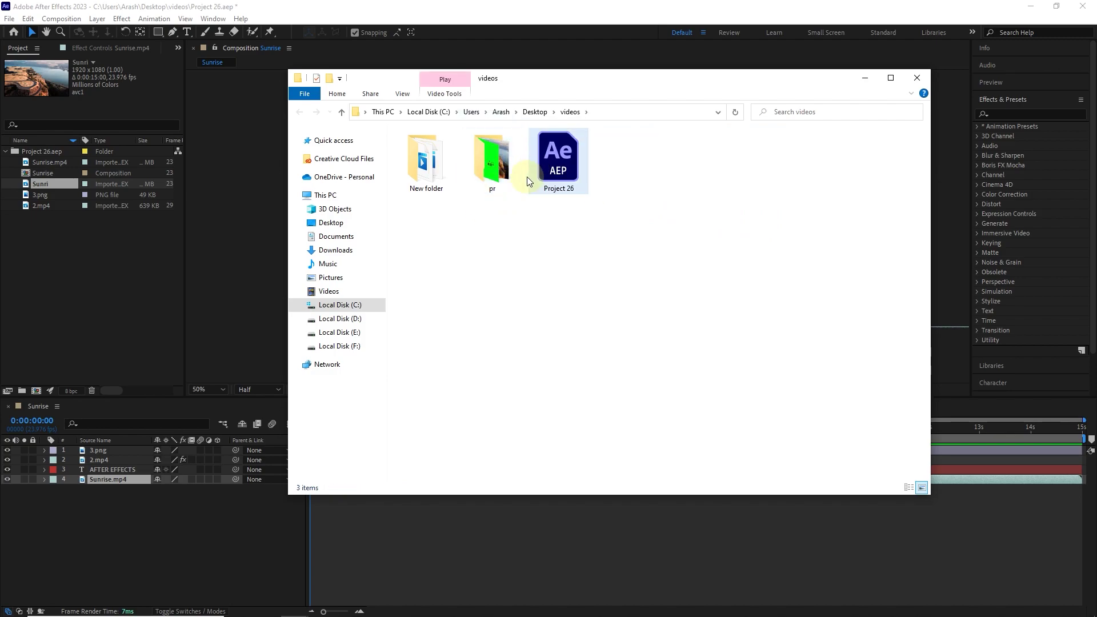
Dismiss the missing-files warning and start a new untitled project without saving the old one.
left_click(136, 236)
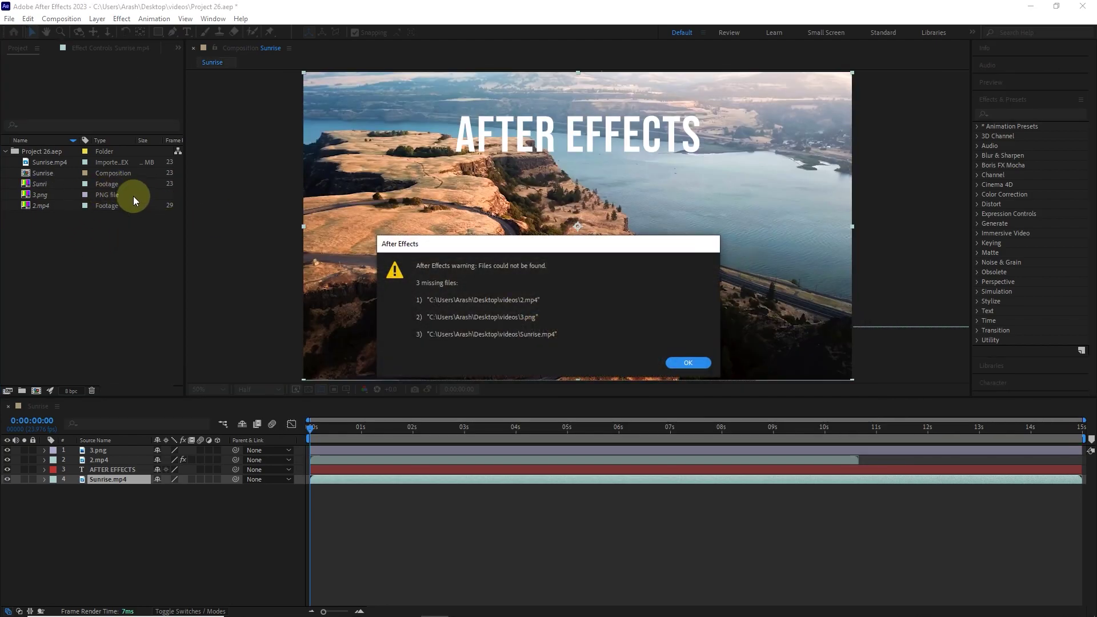
left_click(692, 362)
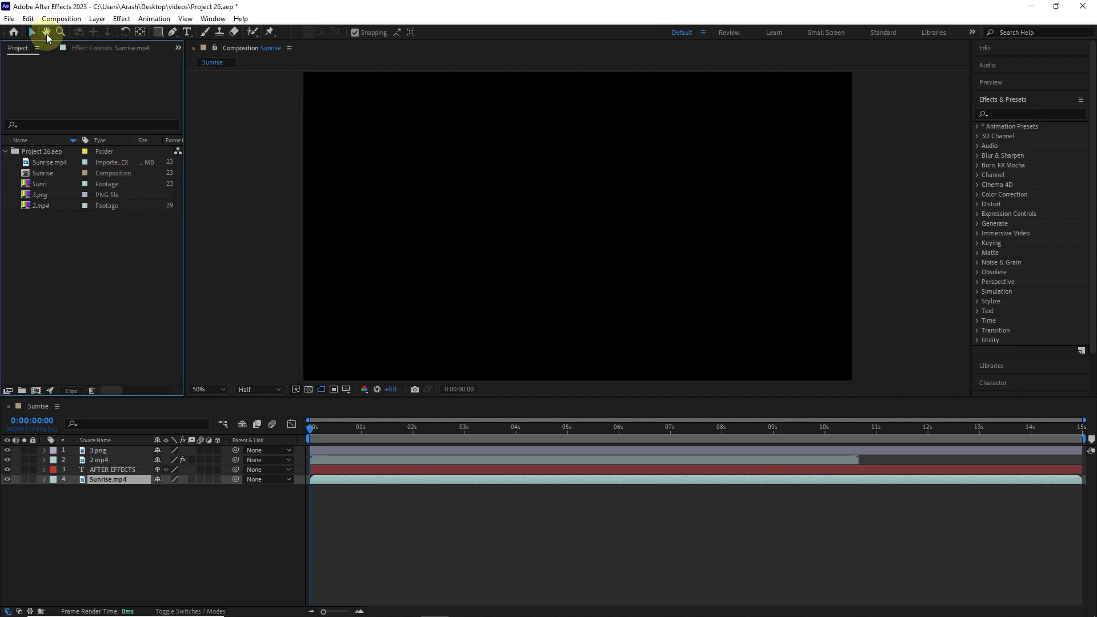
left_click(11, 20)
mouse_move(45, 32)
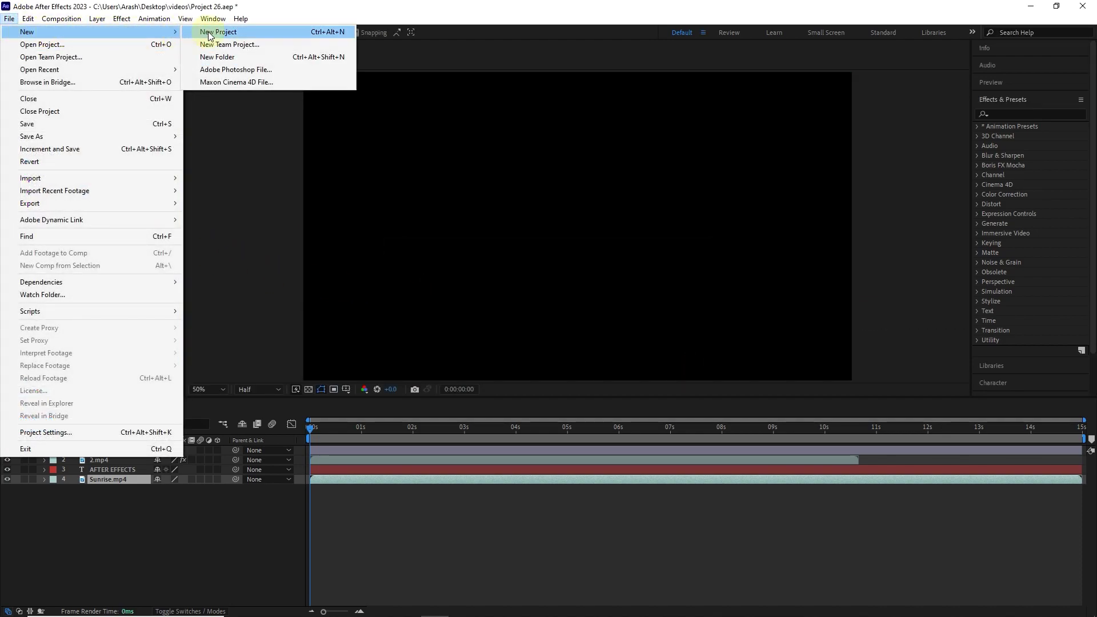
left_click(218, 32)
left_click(569, 327)
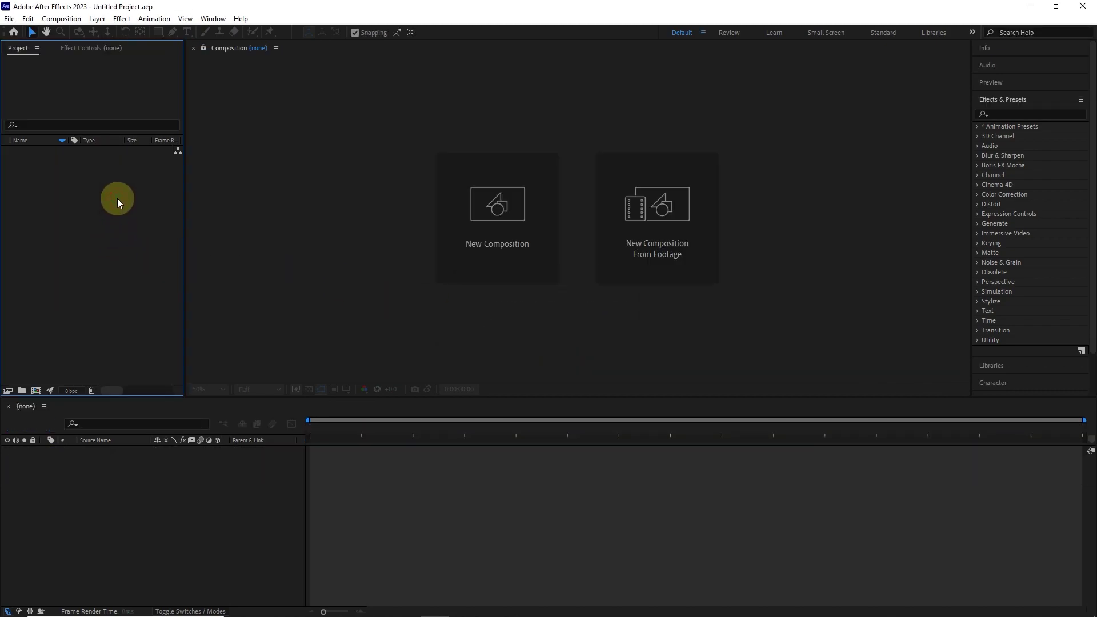
Import Project 26 into the new project and dismiss the missing-files warning.
double_click(116, 198)
left_click(260, 120)
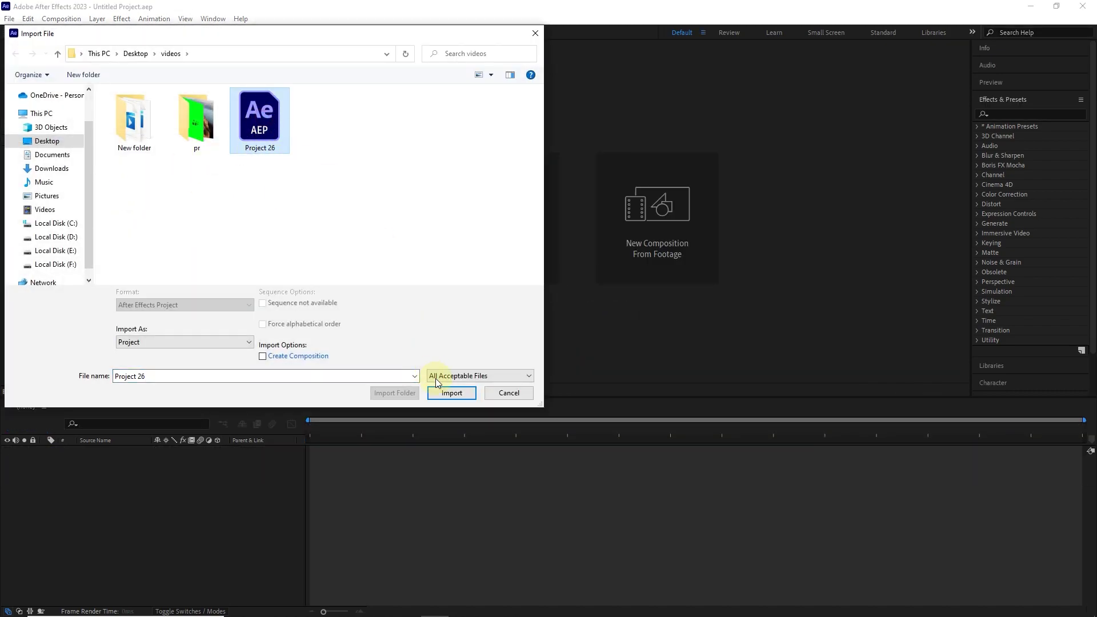
left_click(441, 393)
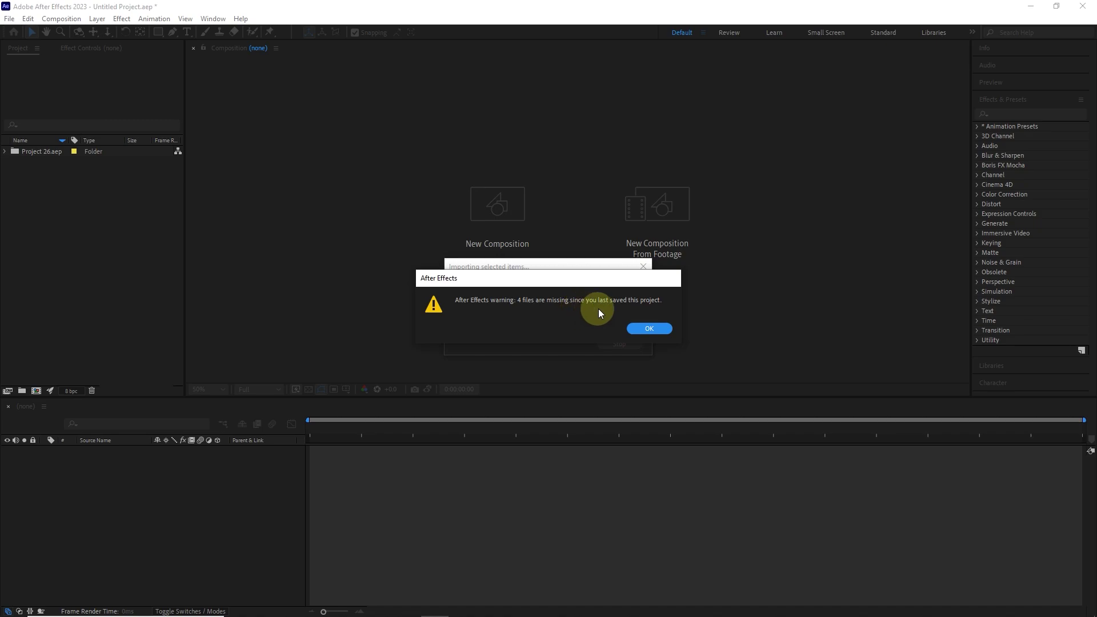
left_click(645, 329)
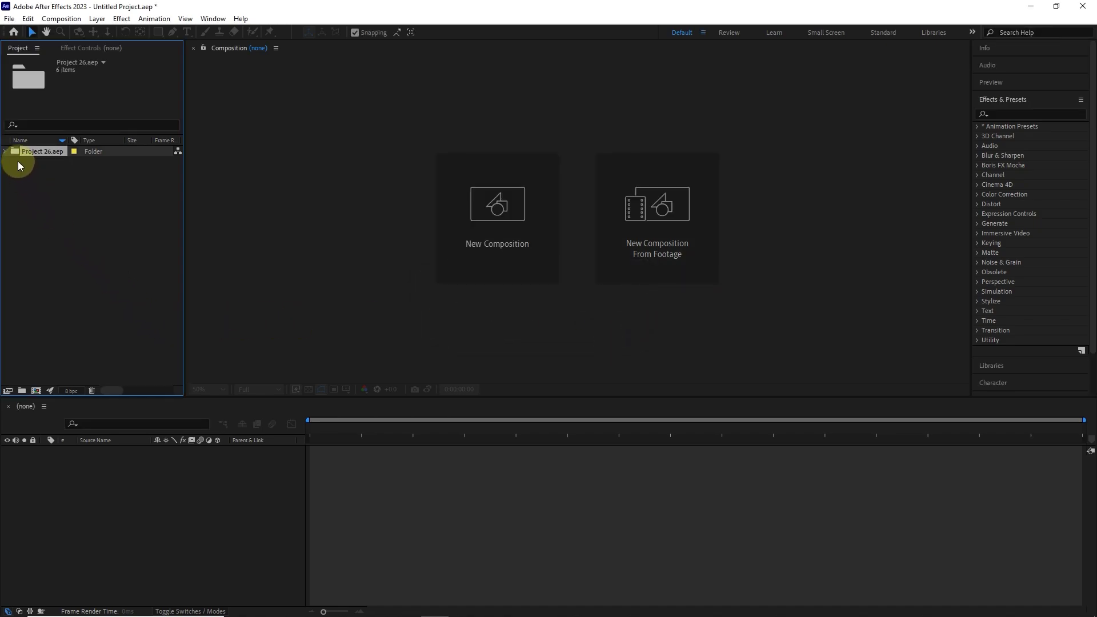
Replace the missing 2.mp4 footage with file 3 from the pr folder, locating the other missing items.
left_click(5, 151)
right_click(56, 216)
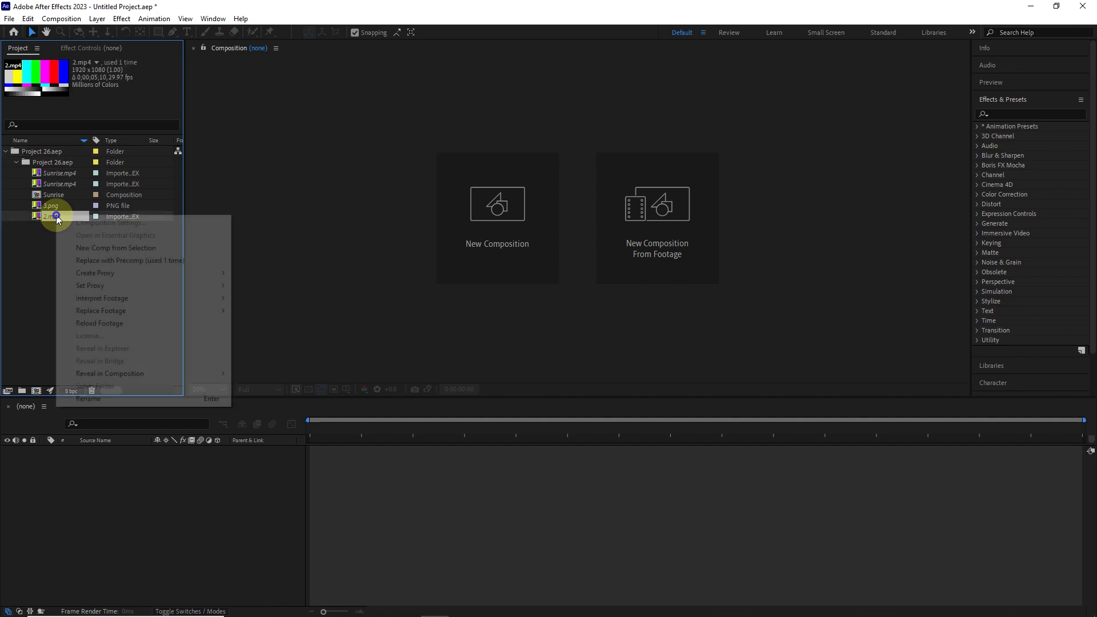
mouse_move(128, 311)
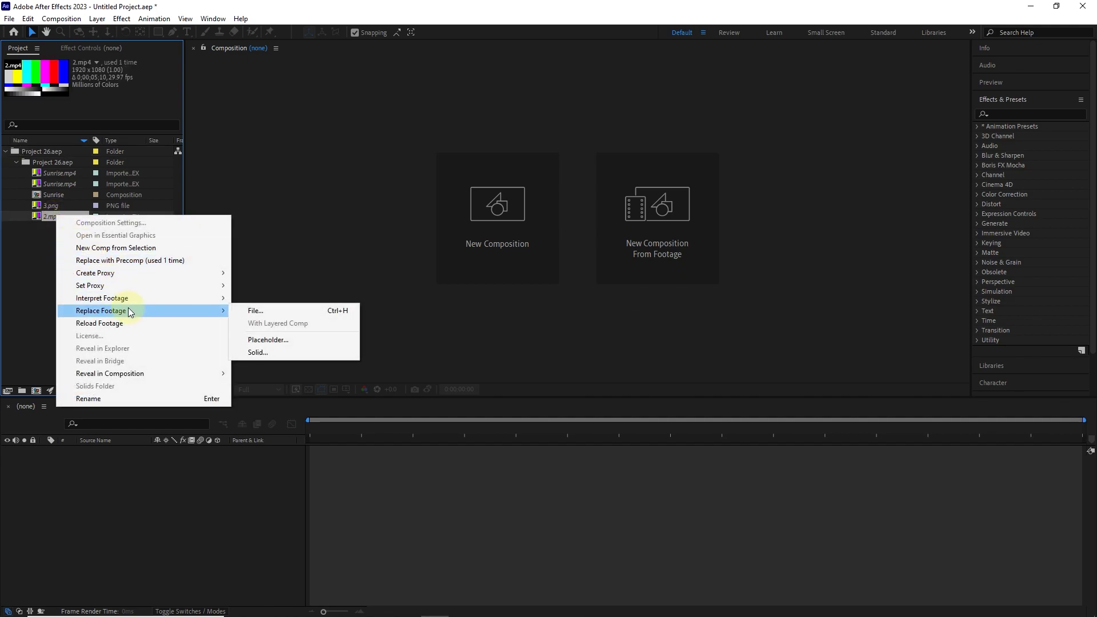
left_click(260, 311)
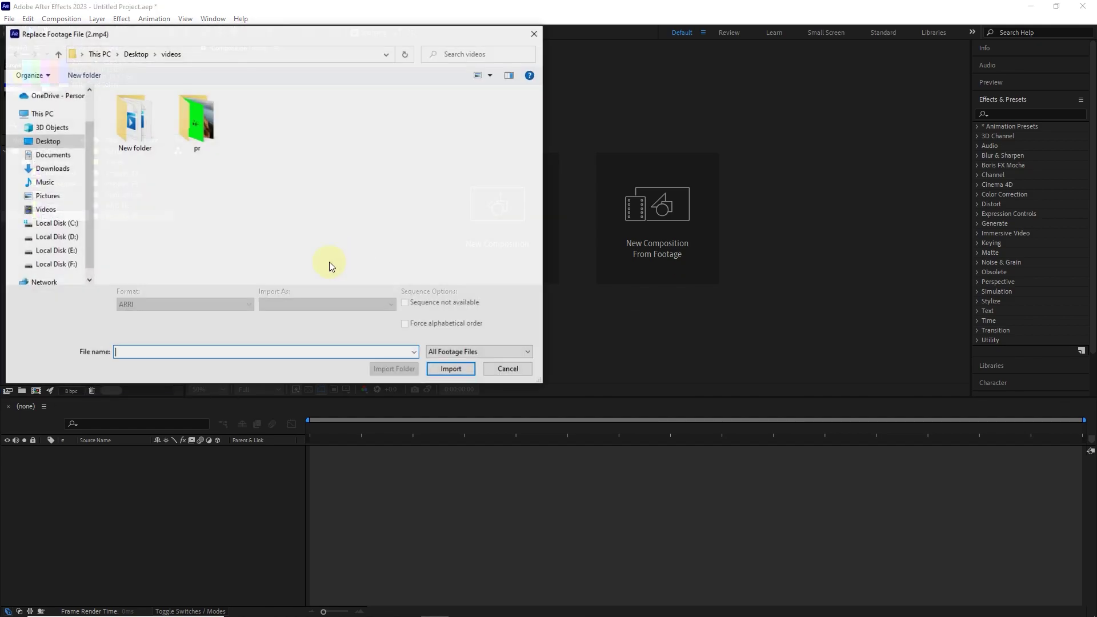
double_click(201, 132)
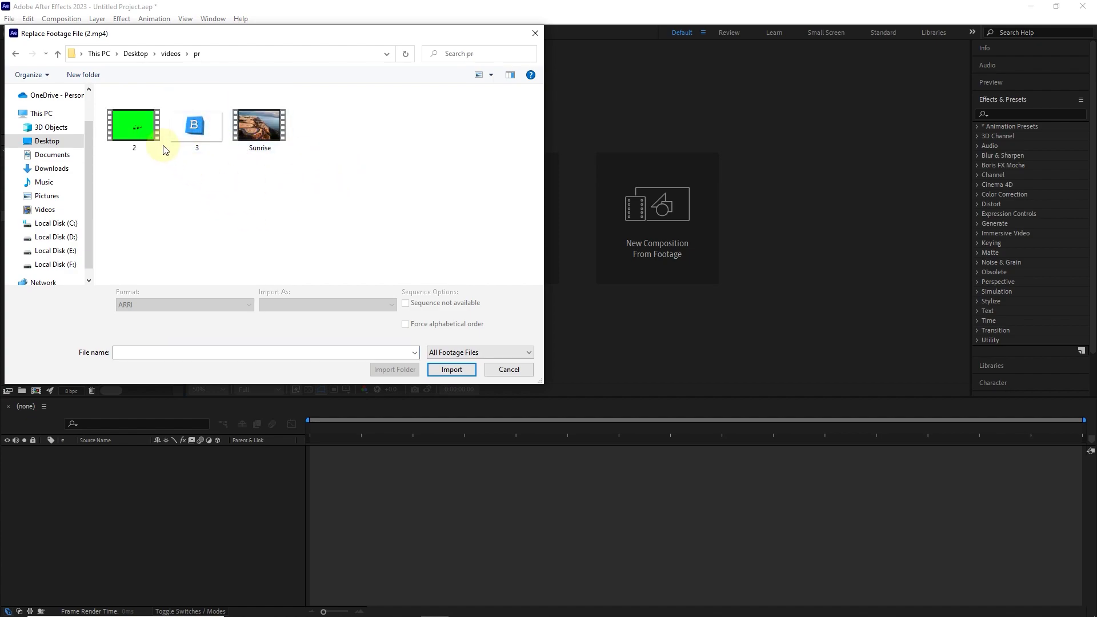
left_click(194, 129)
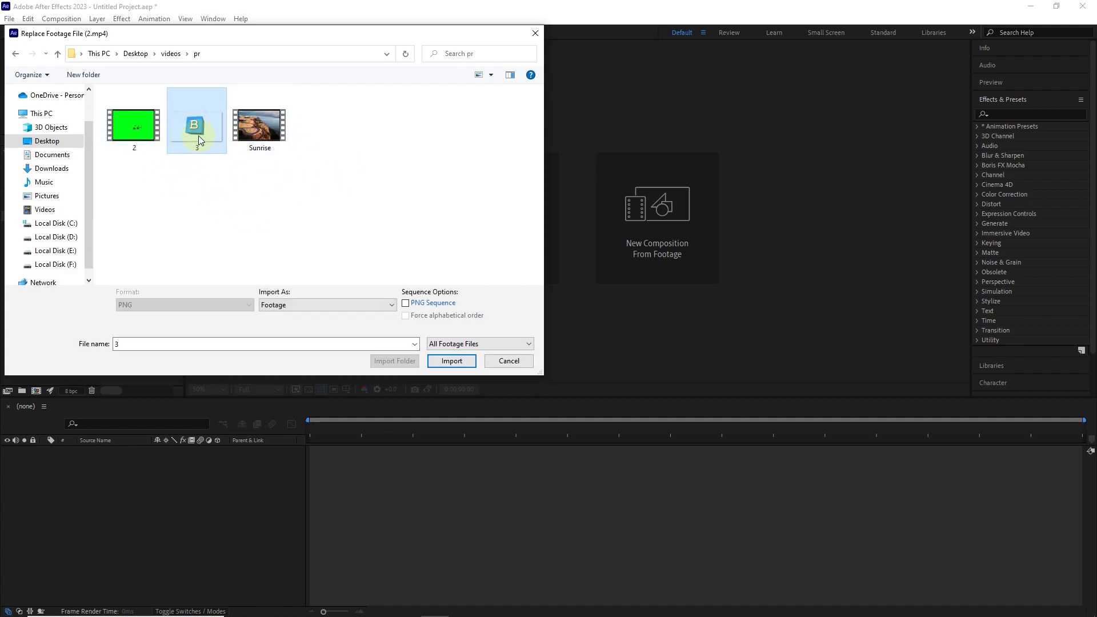
left_click(452, 361)
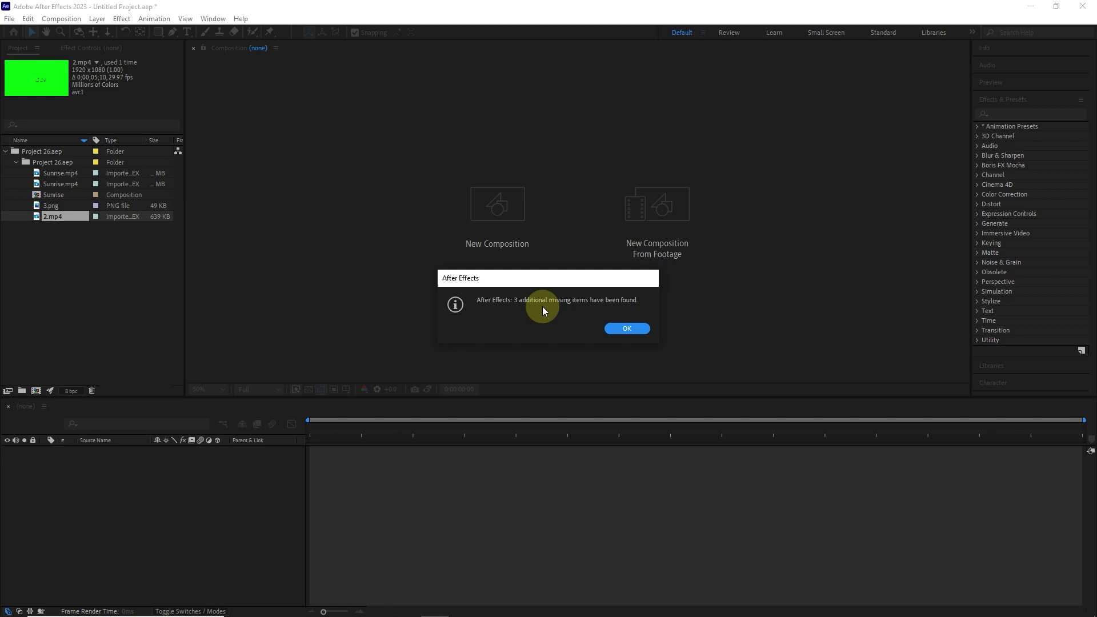
left_click(626, 328)
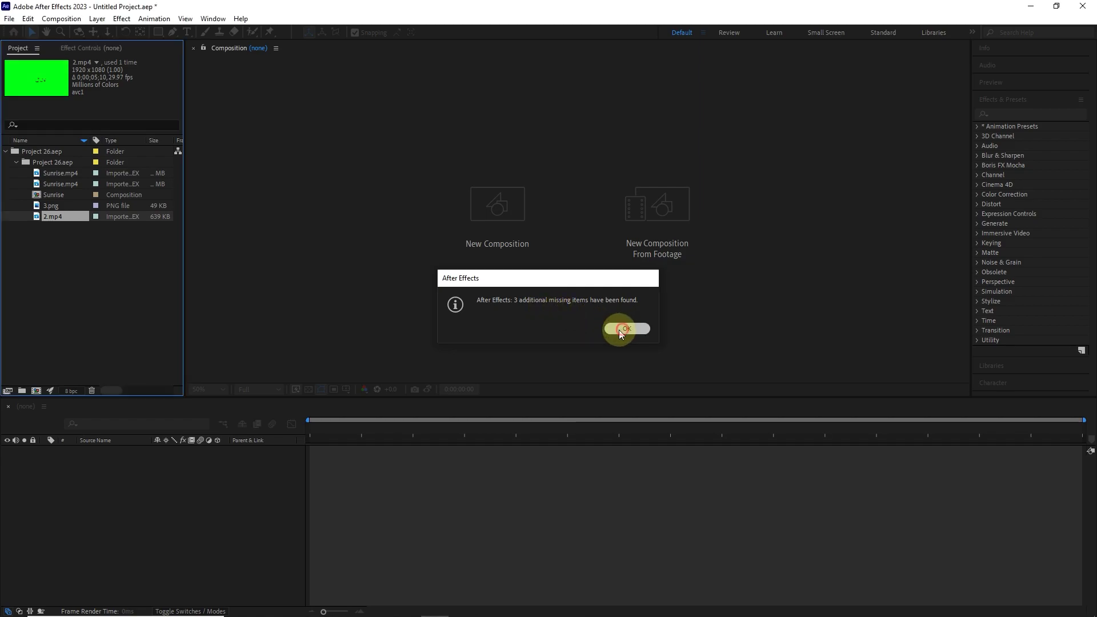
Open the Sunrise composition and scrub to 0:00:01:19, 0:00:02:11, then back to the start.
double_click(57, 194)
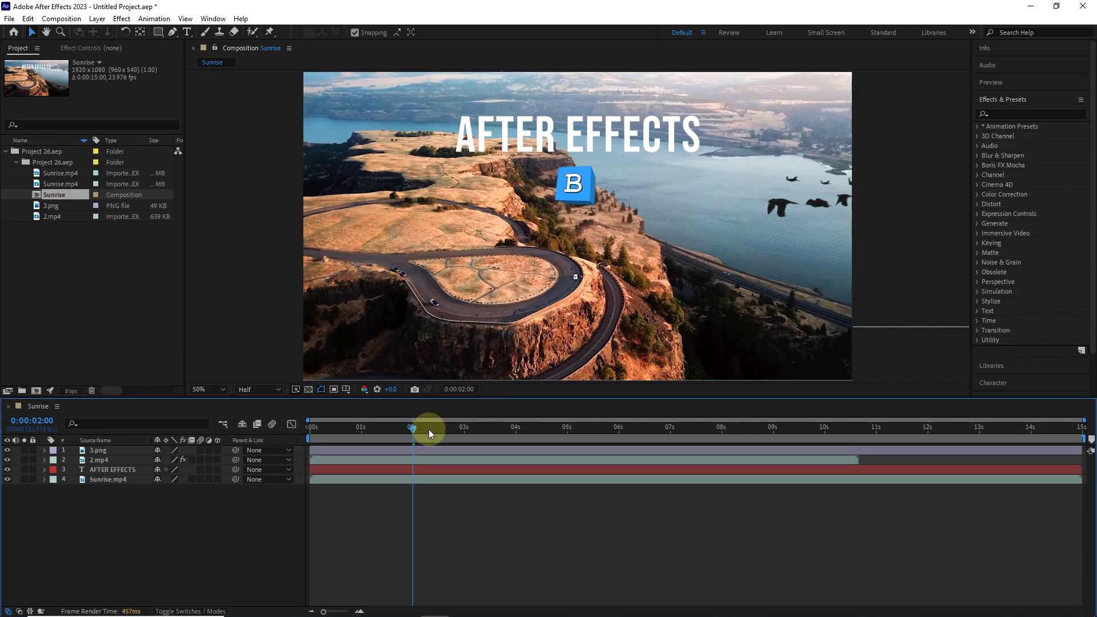
left_click_drag(429, 429, 402, 429)
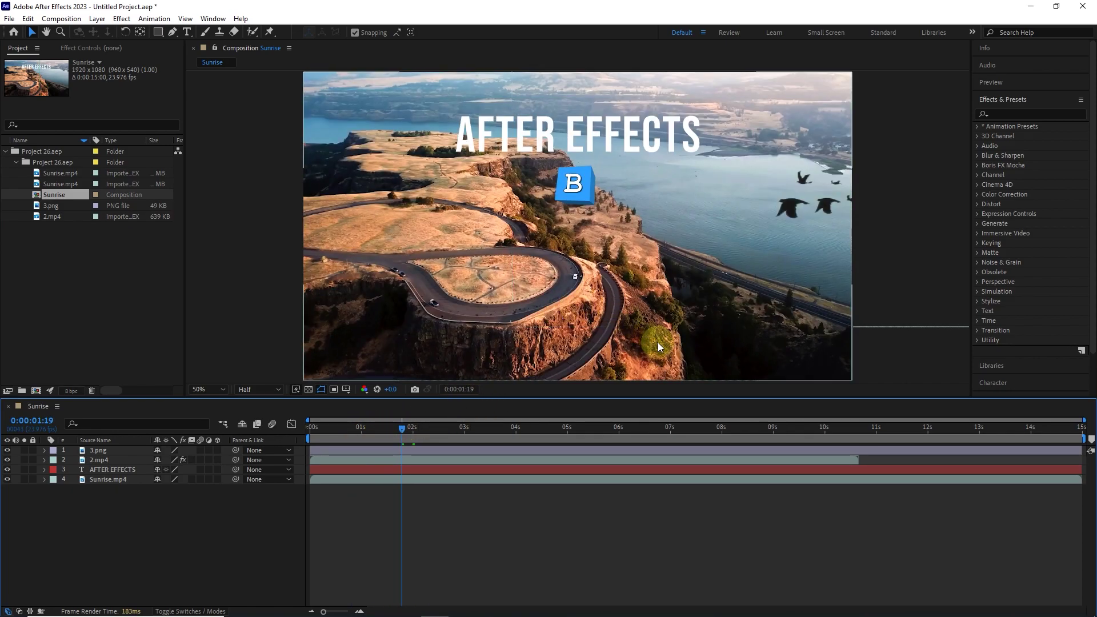
left_click_drag(427, 427, 437, 427)
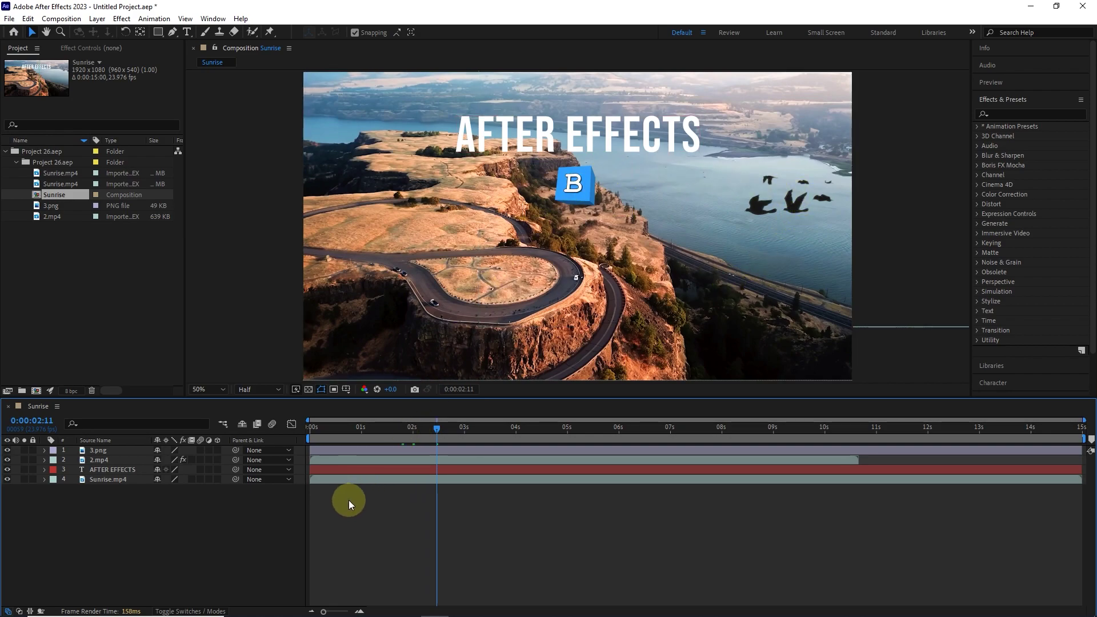
left_click_drag(441, 427, 309, 430)
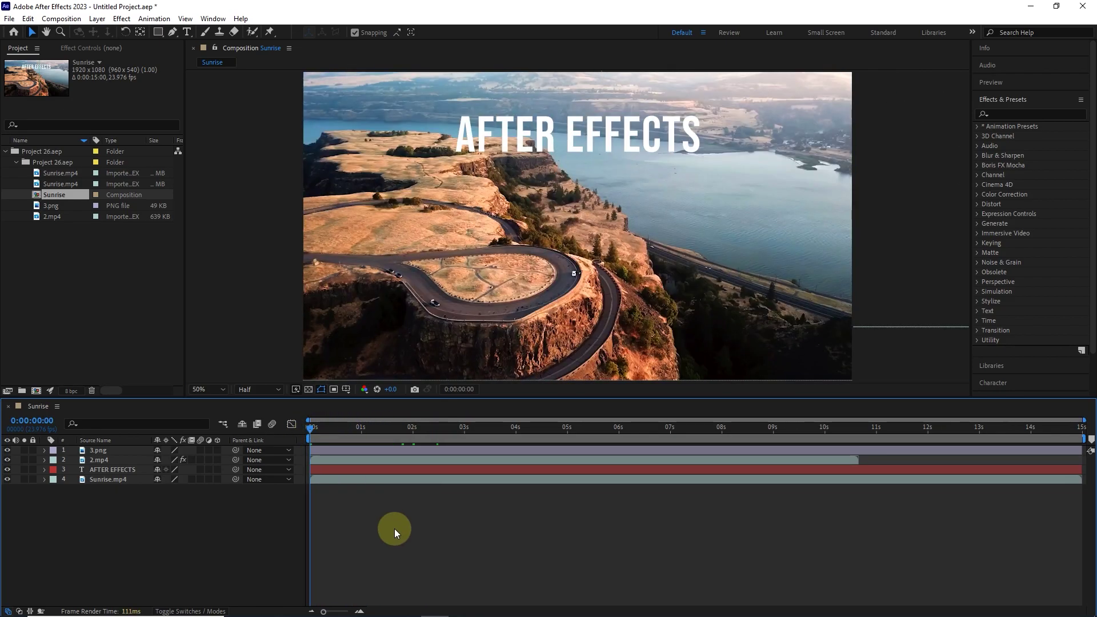